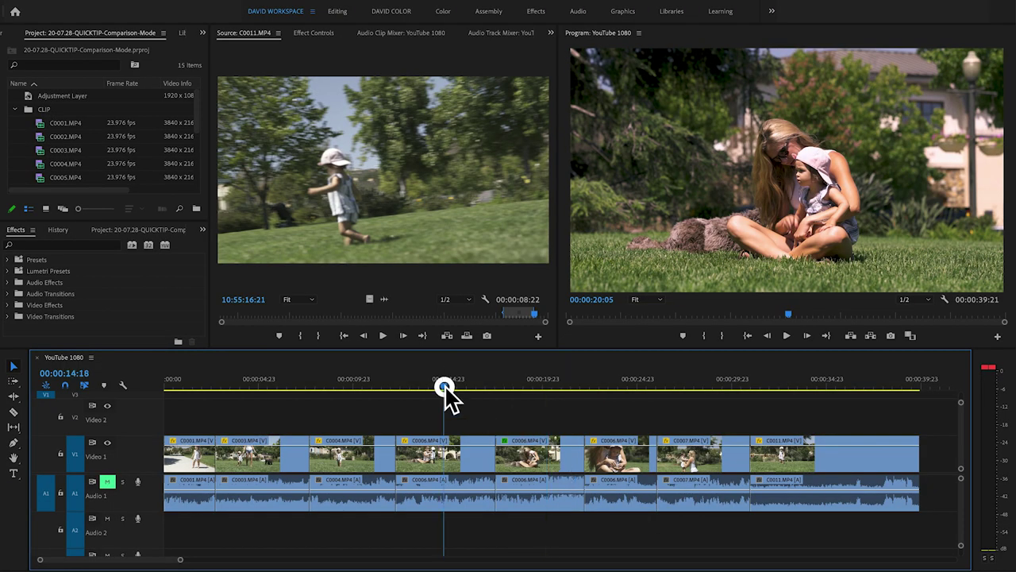
Review the sequence's shots of the woman and walking child, playing it through
click(444, 386)
click(334, 384)
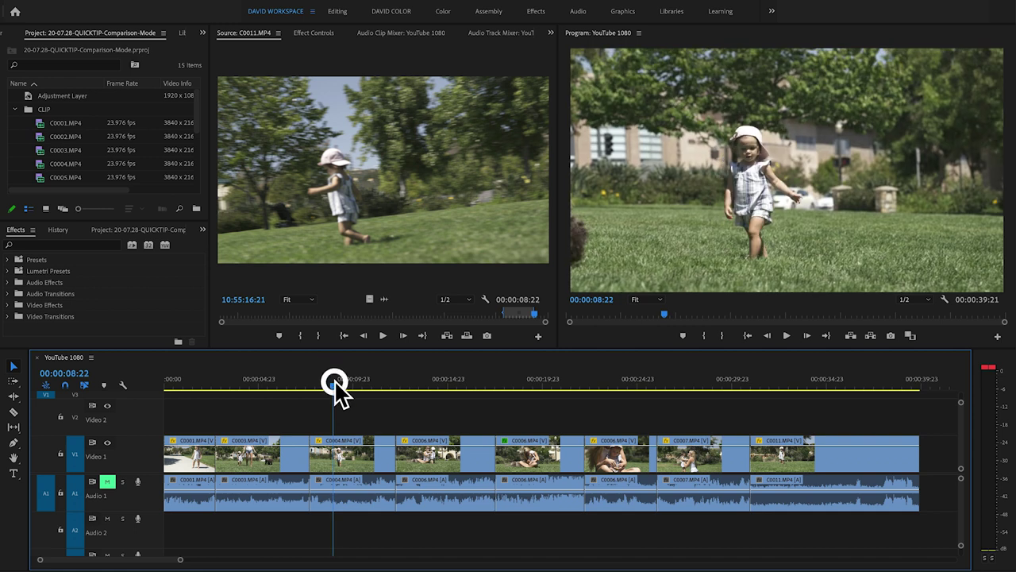
click(273, 385)
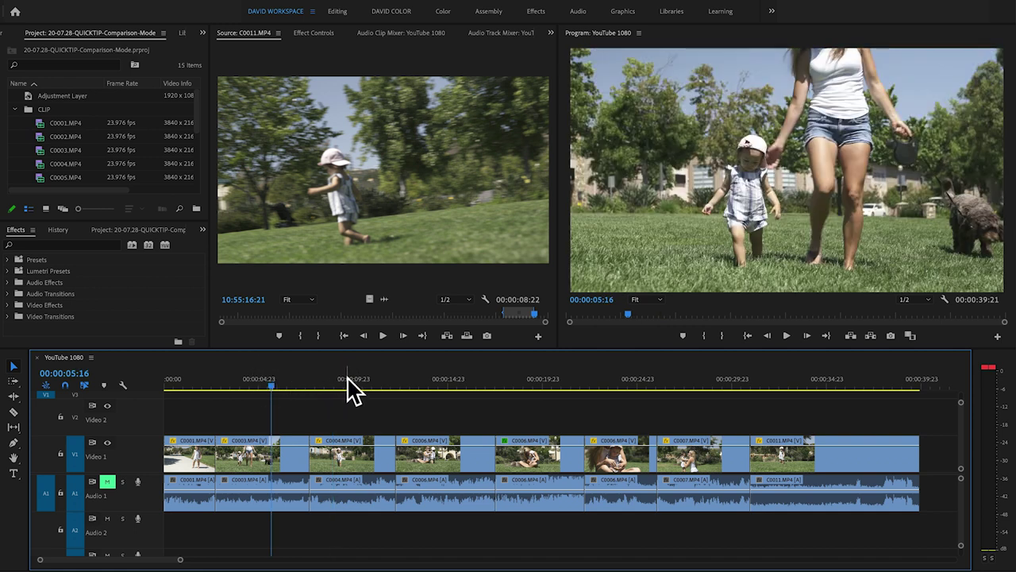
click(334, 386)
key(space)
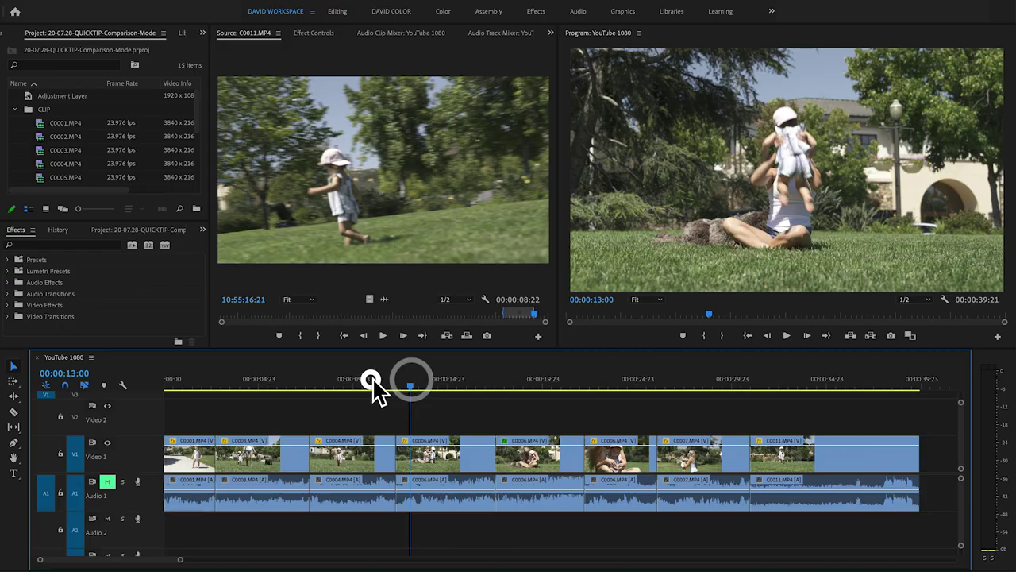
drag(541, 384, 517, 389)
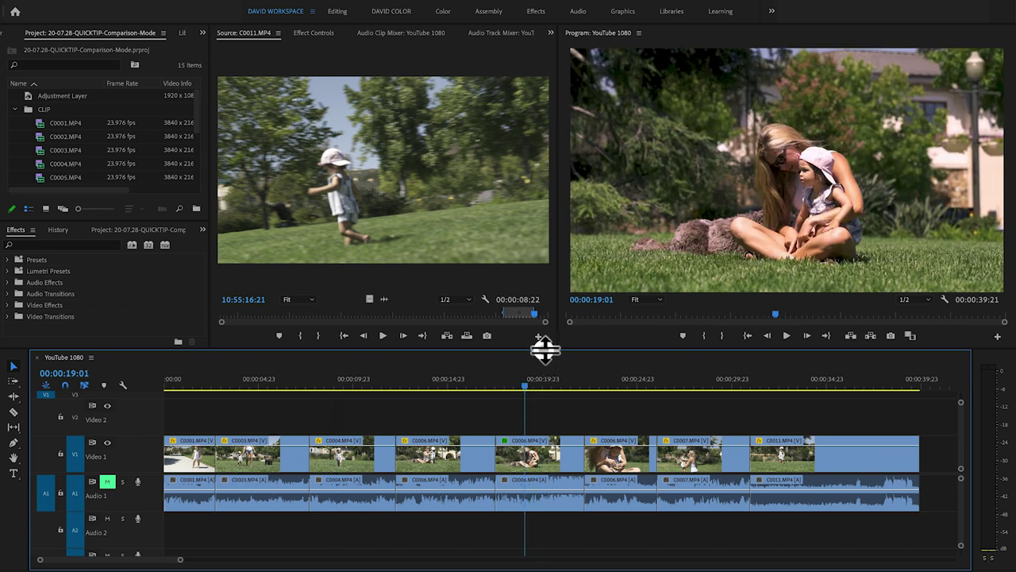
Enlarge the monitors over the timeline and switch to the DAVID COLOR workspace
drag(544, 347, 537, 397)
drag(558, 326, 492, 330)
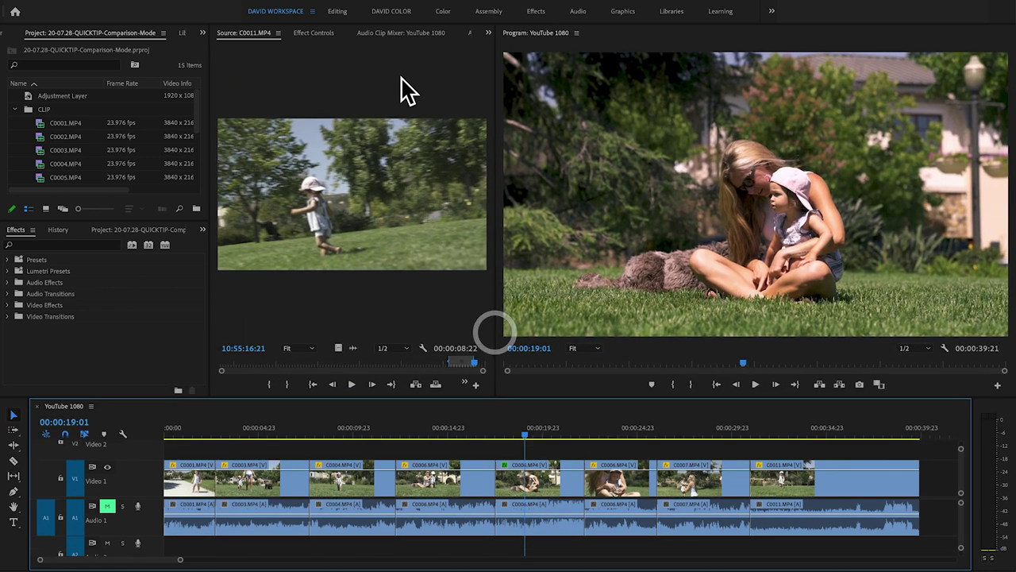
click(389, 12)
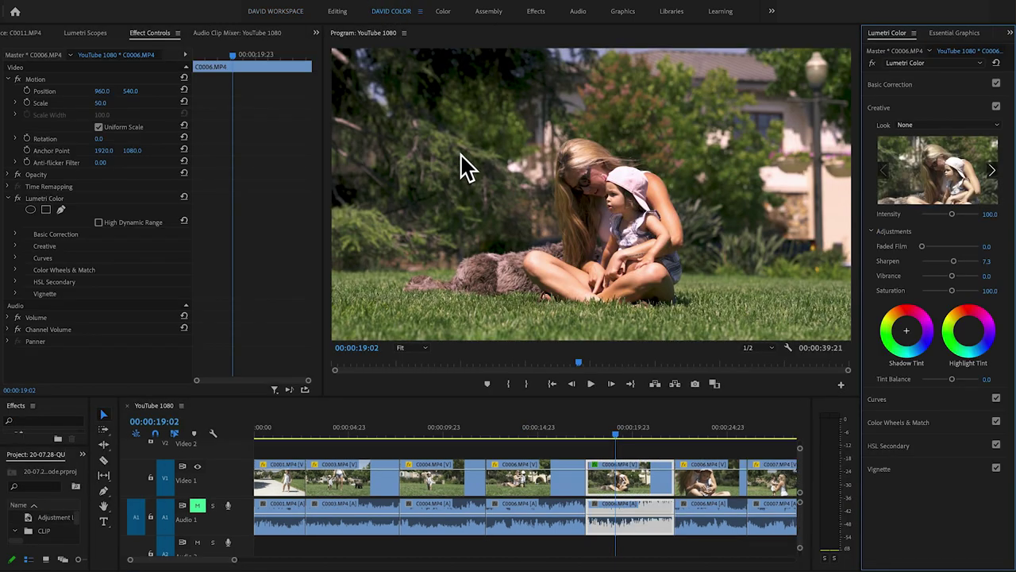
Show C0006's Basic Correction (Saturation 126.0) and multi-point RGB curve, and select its Lumetri Color effect
drag(511, 397, 508, 413)
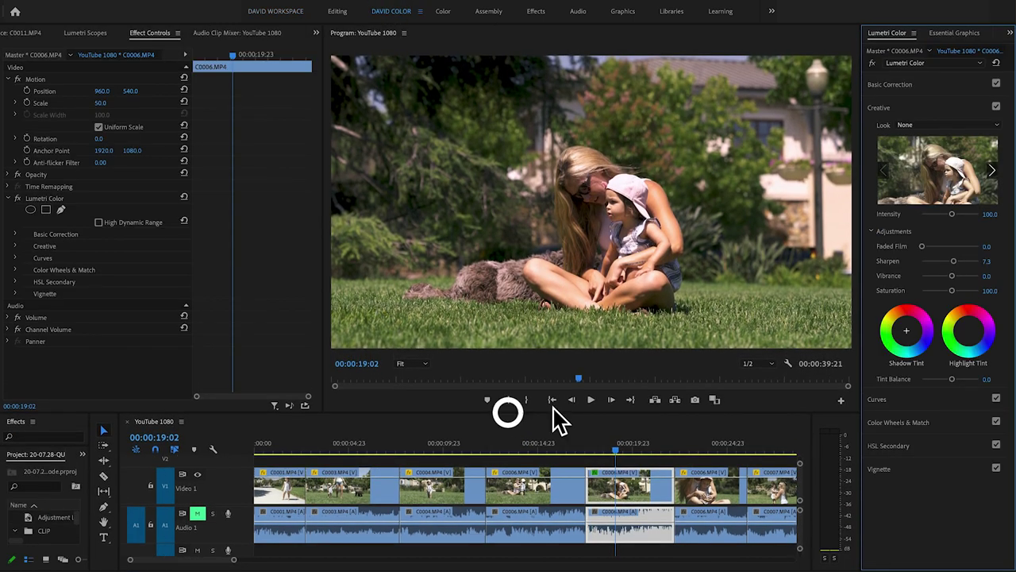
click(918, 85)
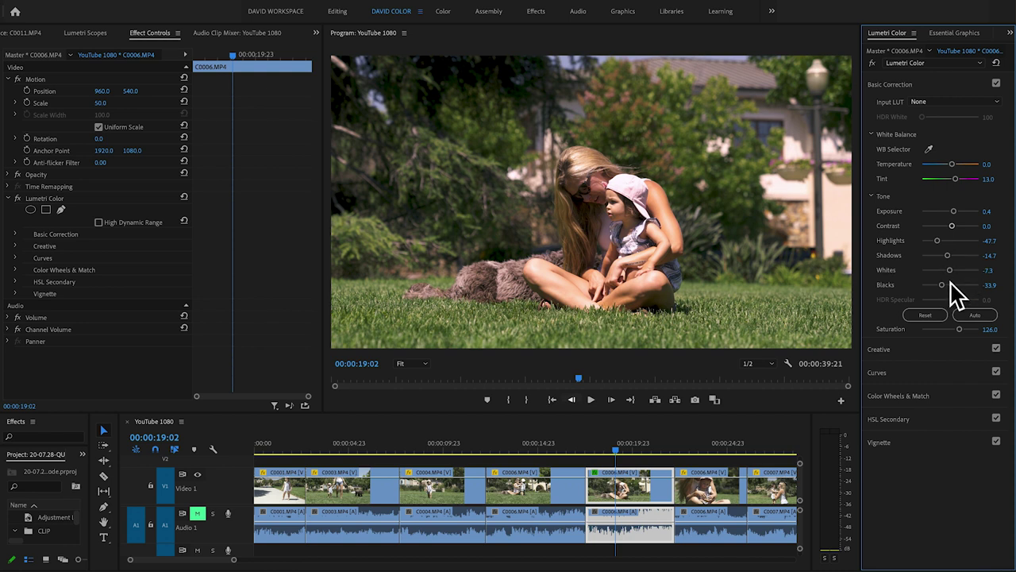
click(925, 378)
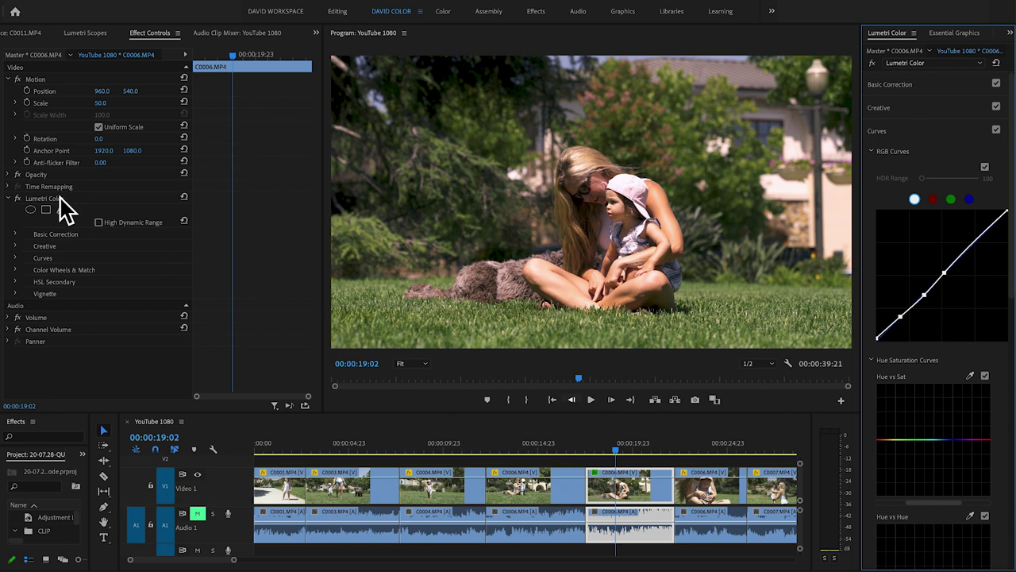
click(61, 198)
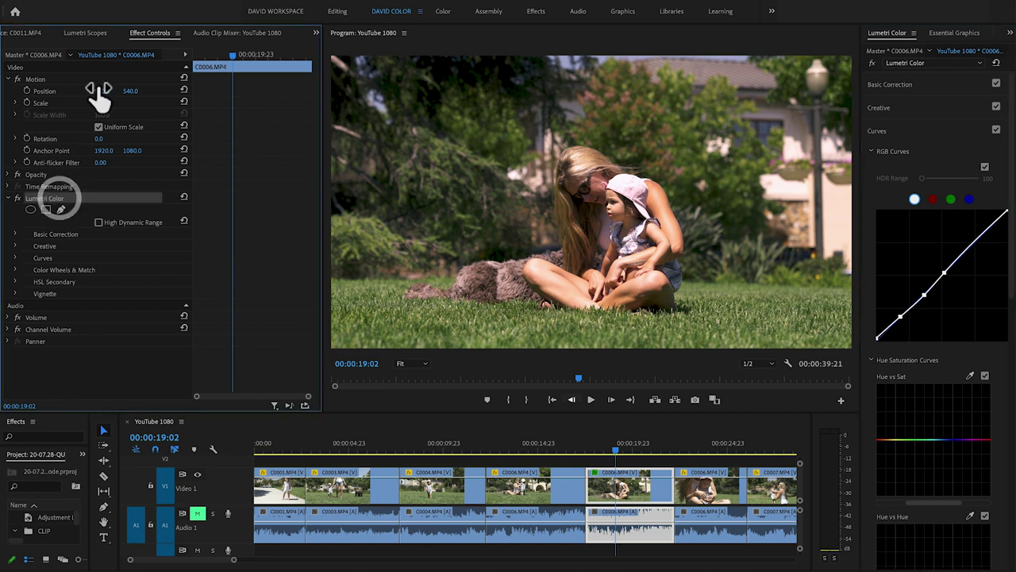
Copy C0006's Lumetri Color effect and select every clip in the fitted sequence
right_click(36, 199)
click(74, 270)
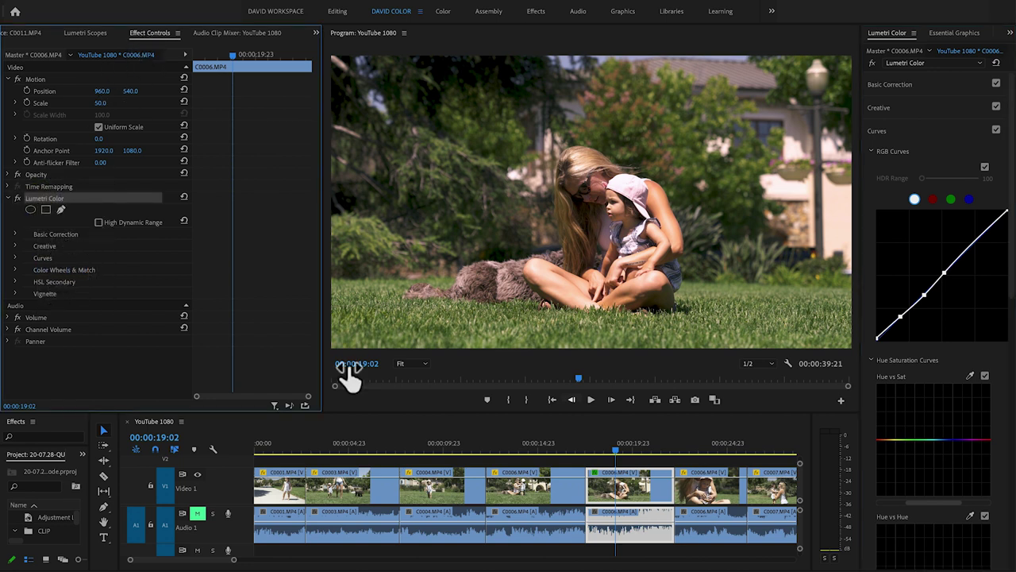
click(555, 456)
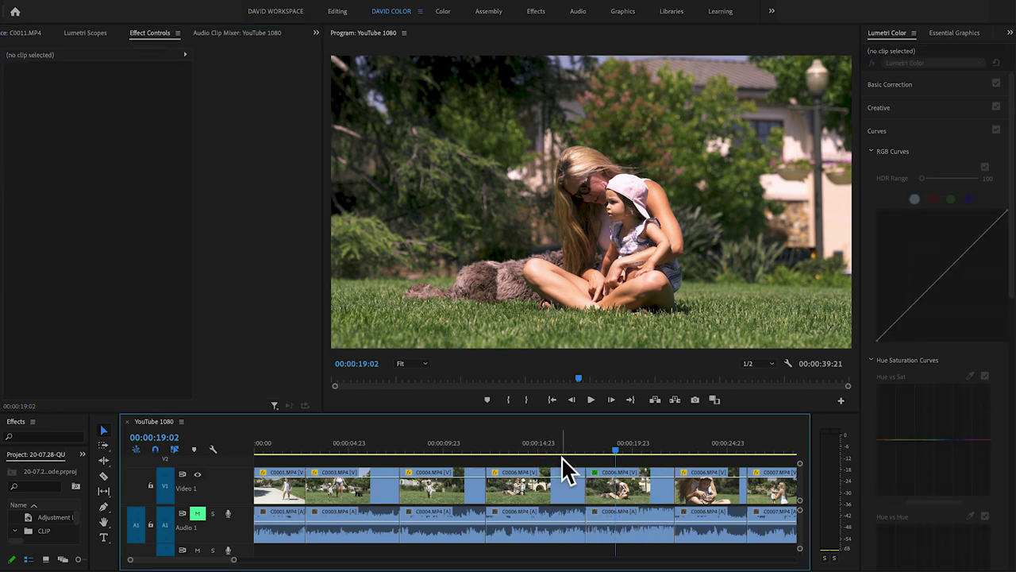
key(backslash)
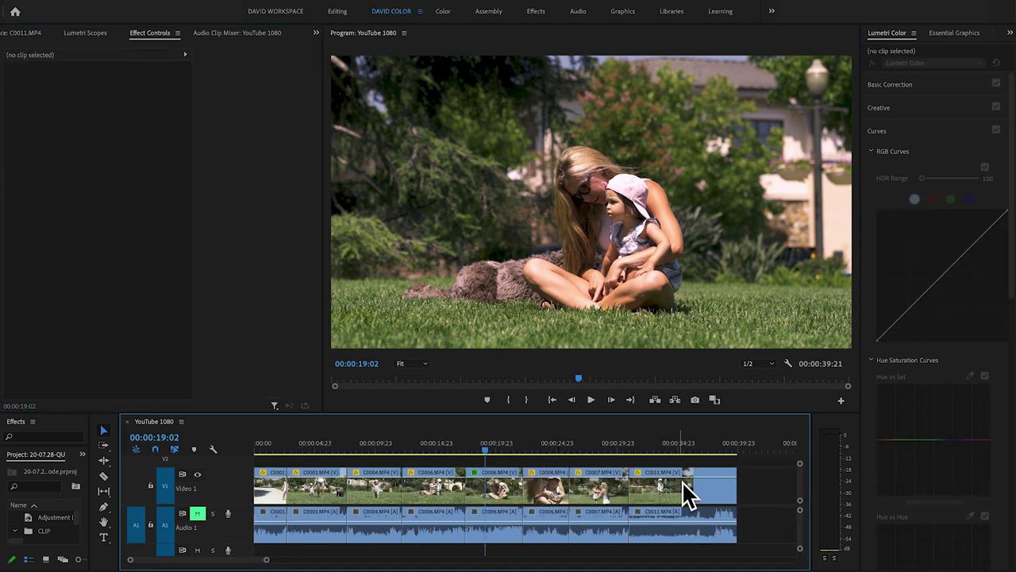
drag(753, 494, 269, 533)
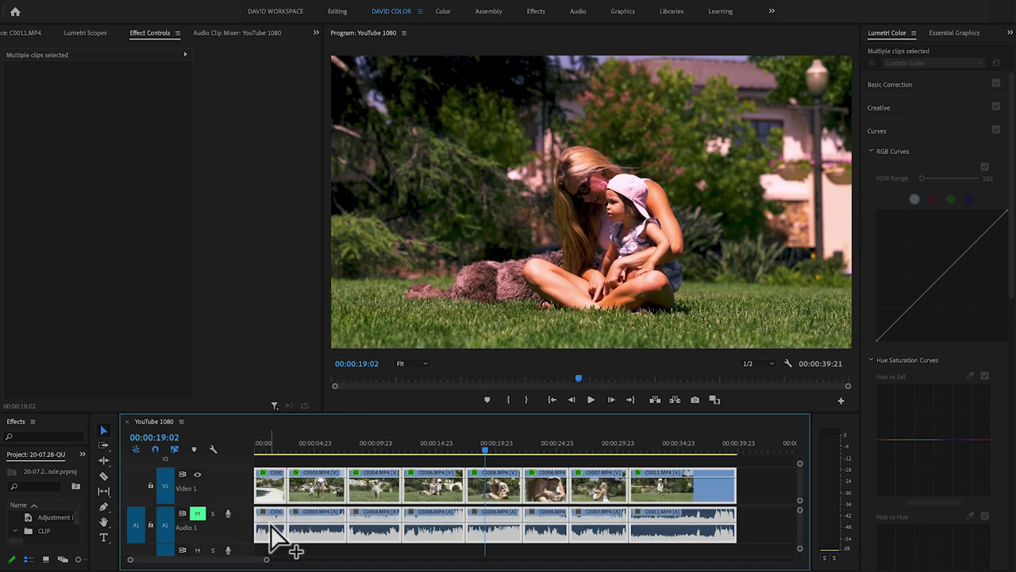
Delete the duplicate Lumetri Color effect from clip C0006
click(498, 474)
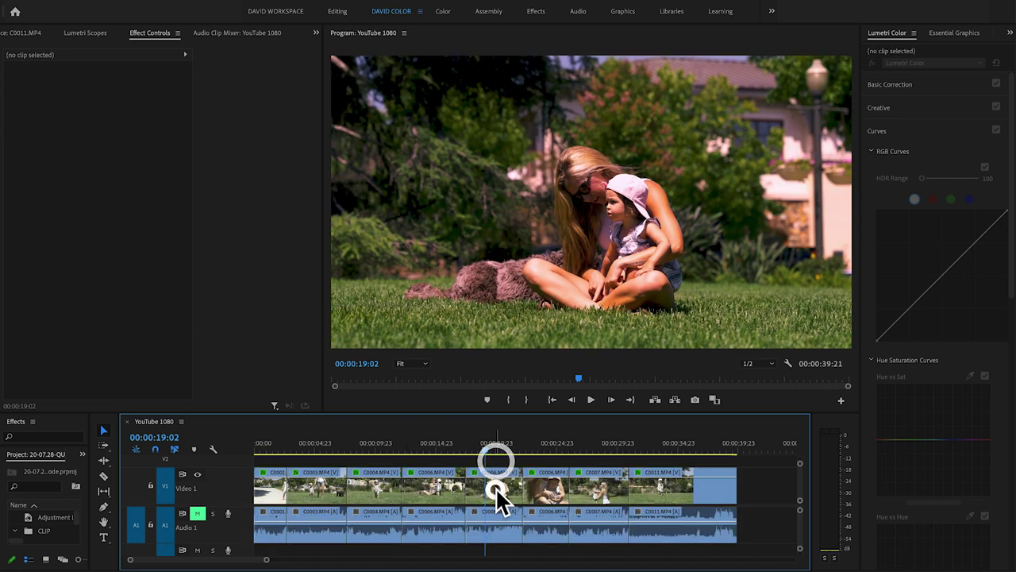
click(49, 198)
key(Delete)
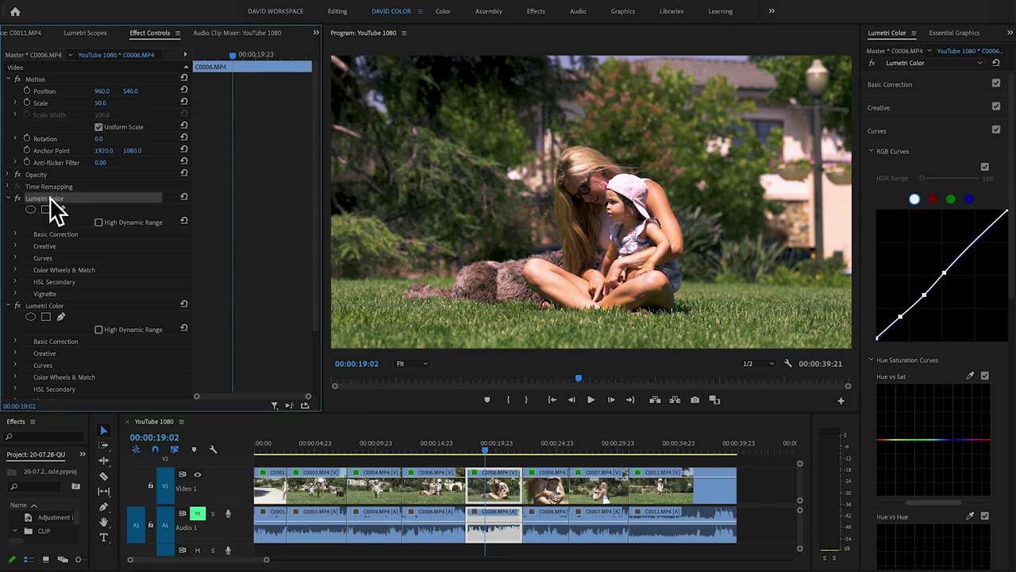
Check the pasted grade on earlier clips, ending on C0003.MP4
click(430, 442)
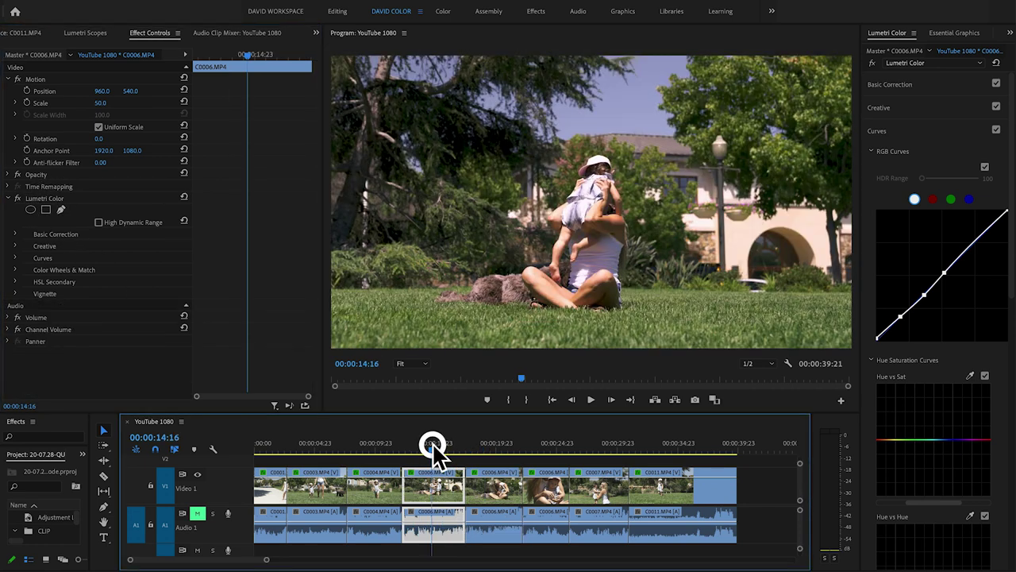
click(380, 445)
click(323, 447)
click(320, 446)
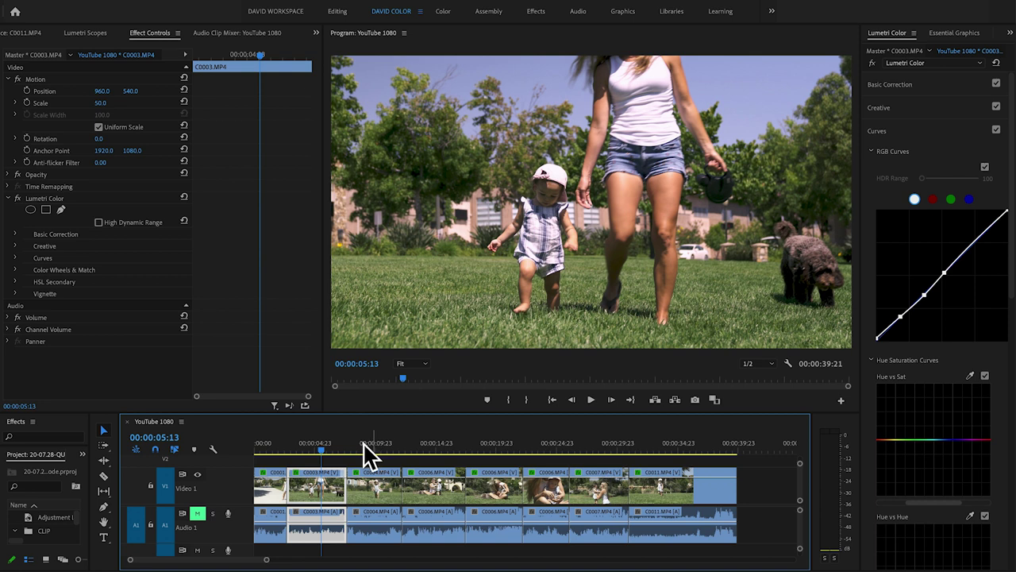
click(268, 451)
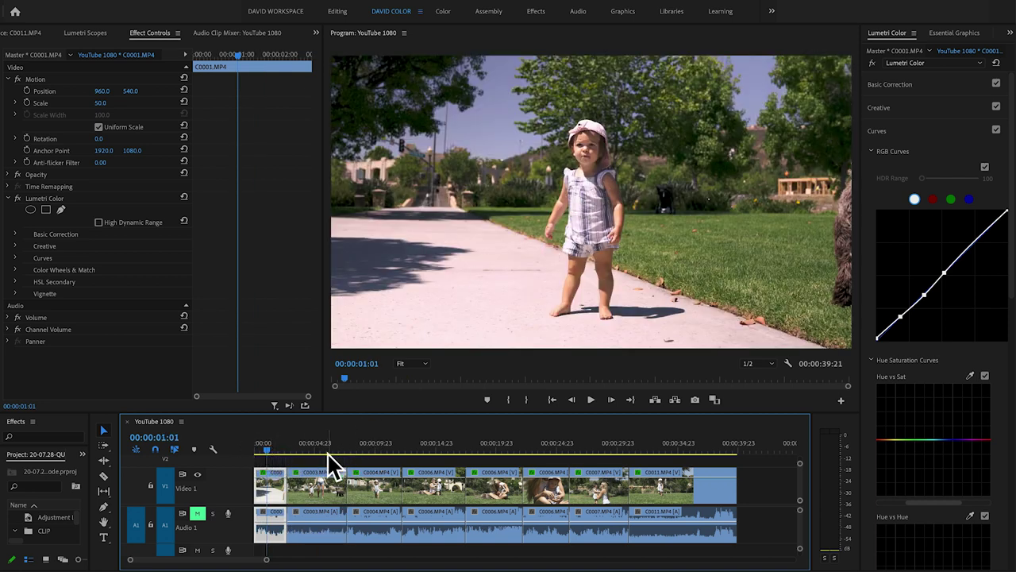
click(370, 449)
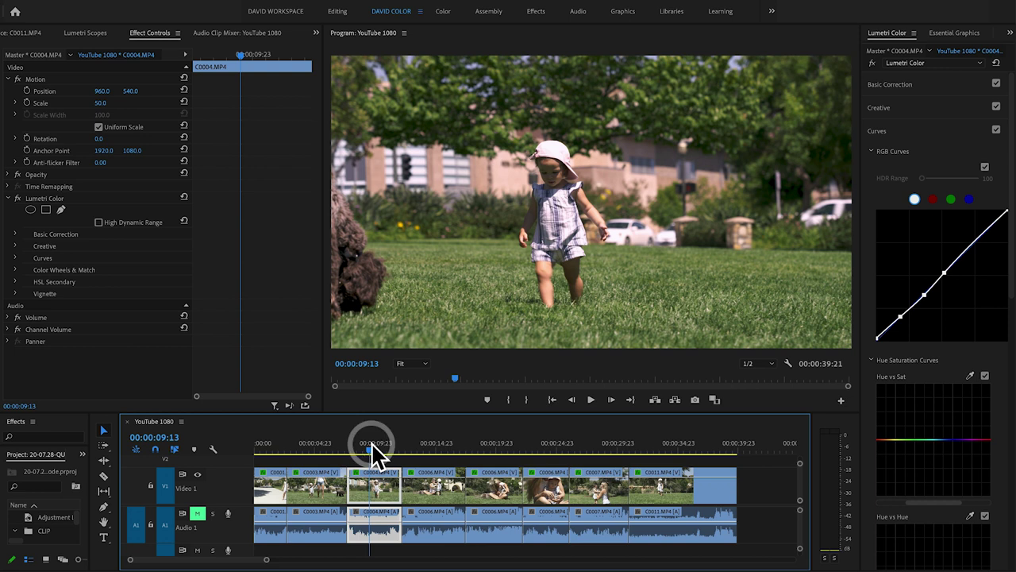
click(496, 449)
click(661, 448)
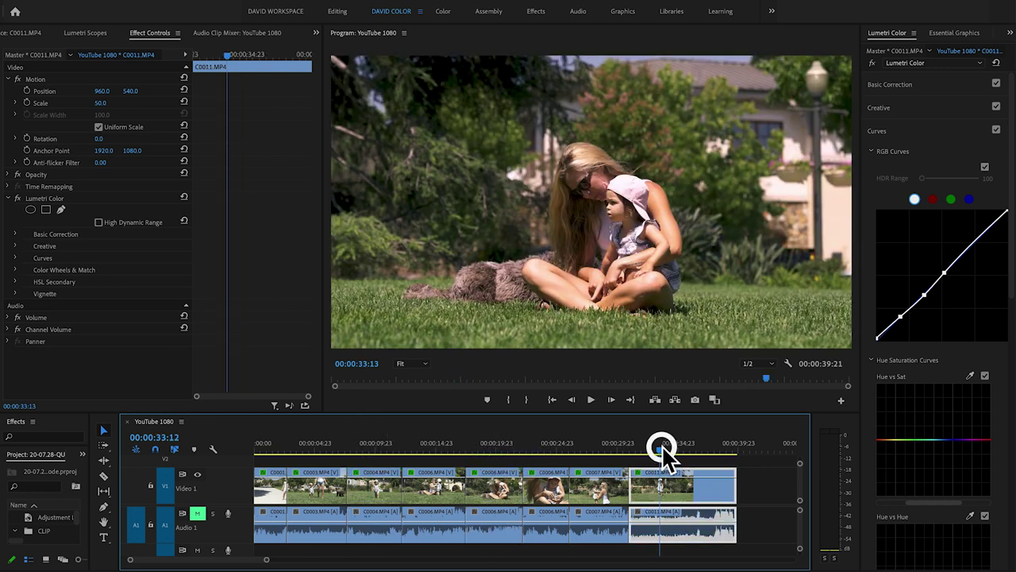
click(595, 449)
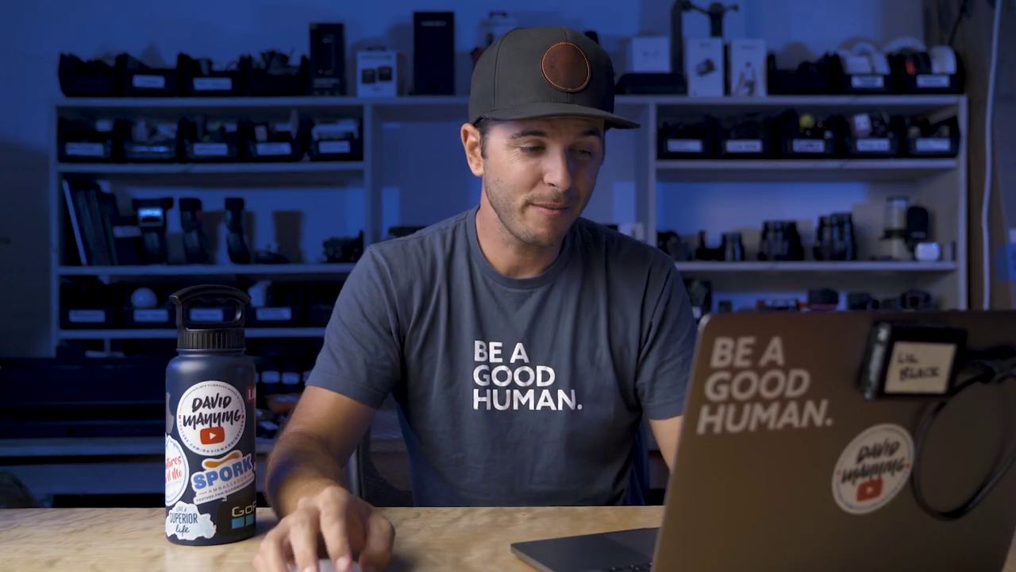
click(555, 446)
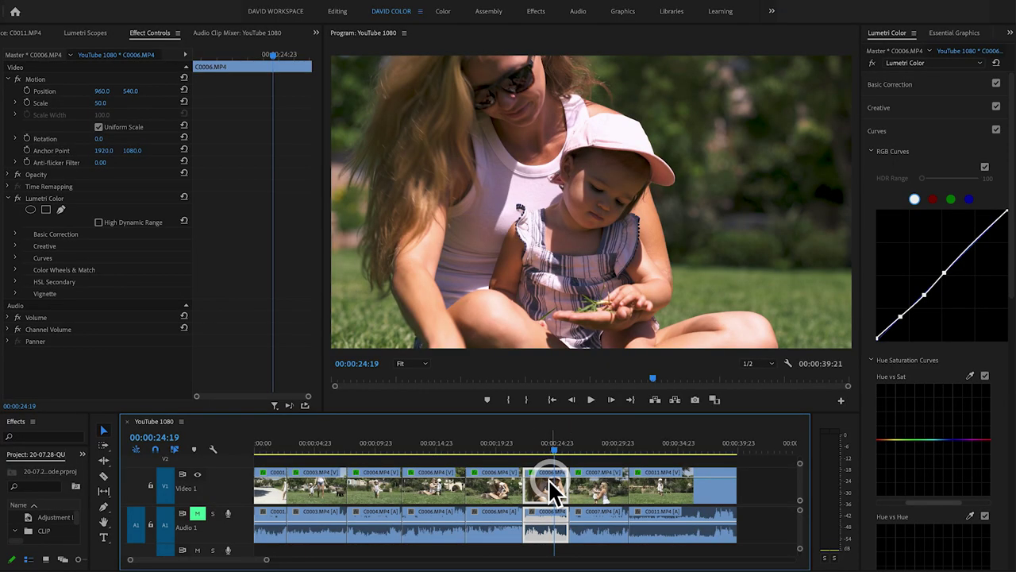
Lift the C0006 close-up's Shadows to -5.0 in Basic Correction
click(493, 444)
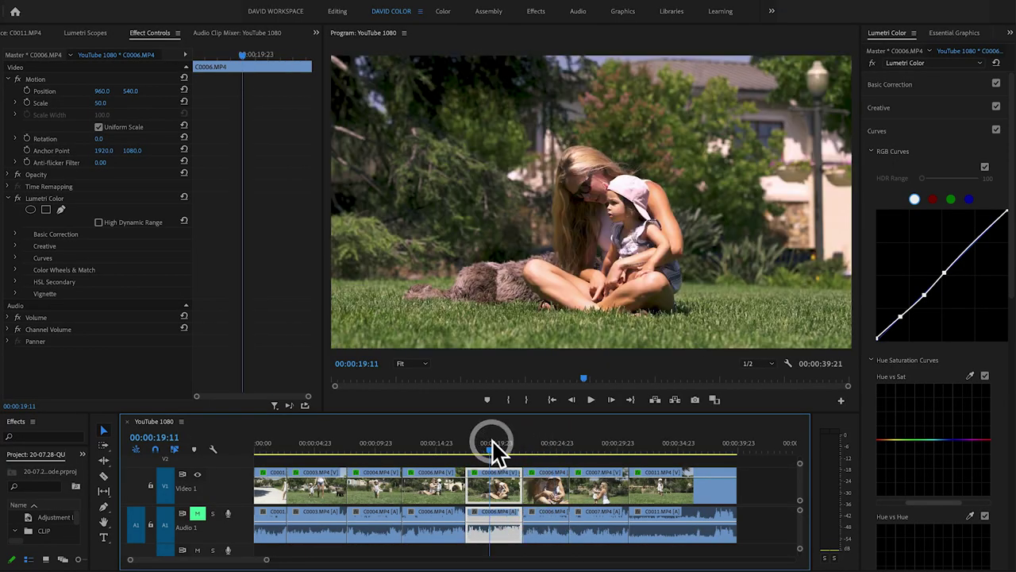
click(549, 446)
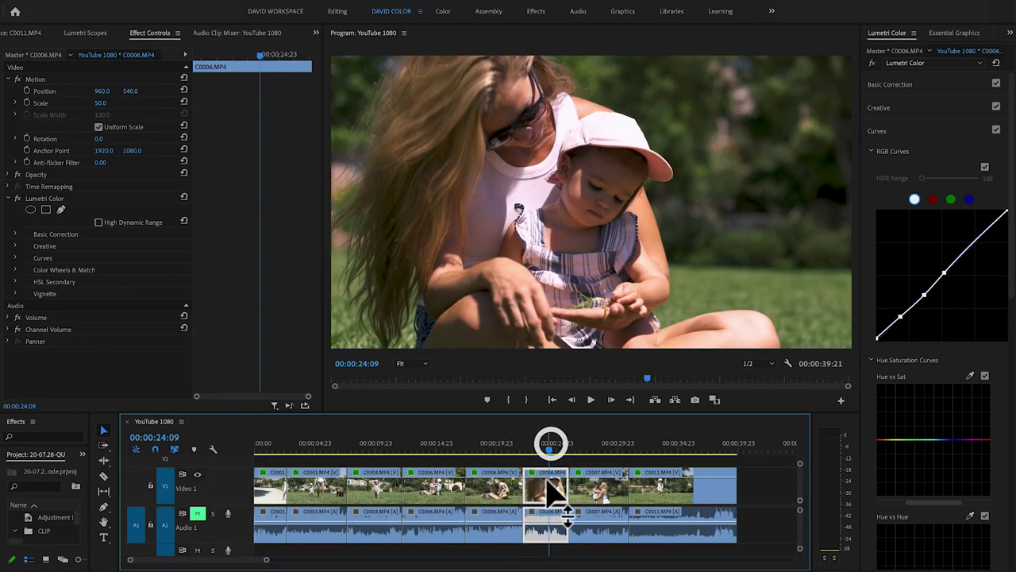
click(920, 87)
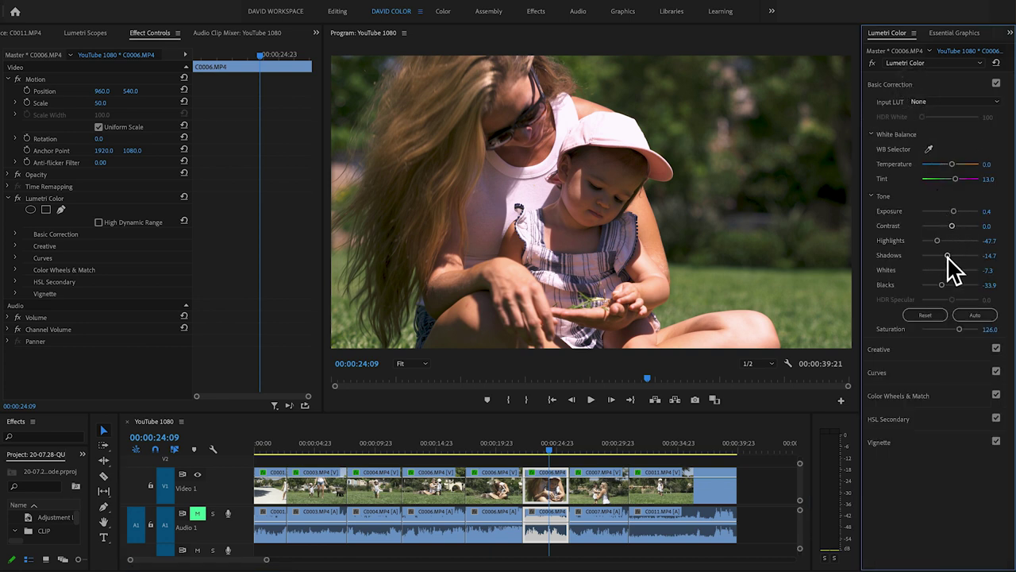
drag(948, 255, 950, 256)
Compare the close-up against the wide dog shot and expand Color Wheels & Match
click(493, 444)
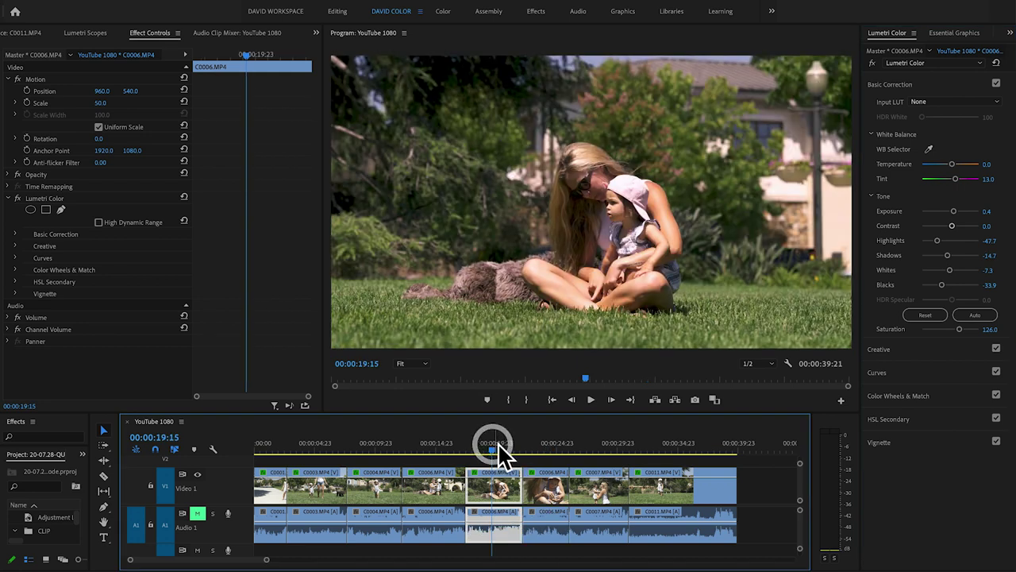
click(548, 444)
click(503, 445)
click(531, 446)
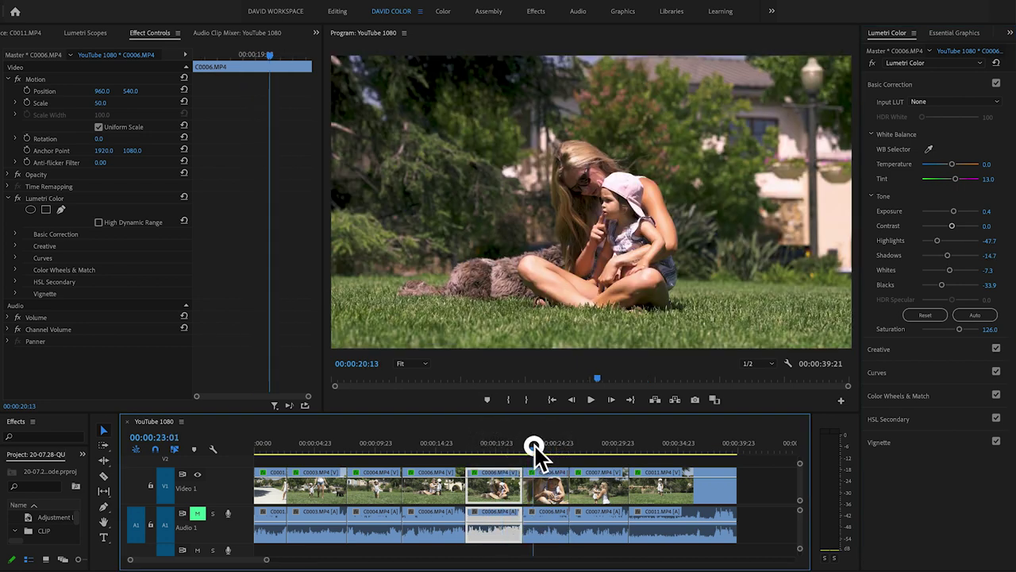
click(497, 446)
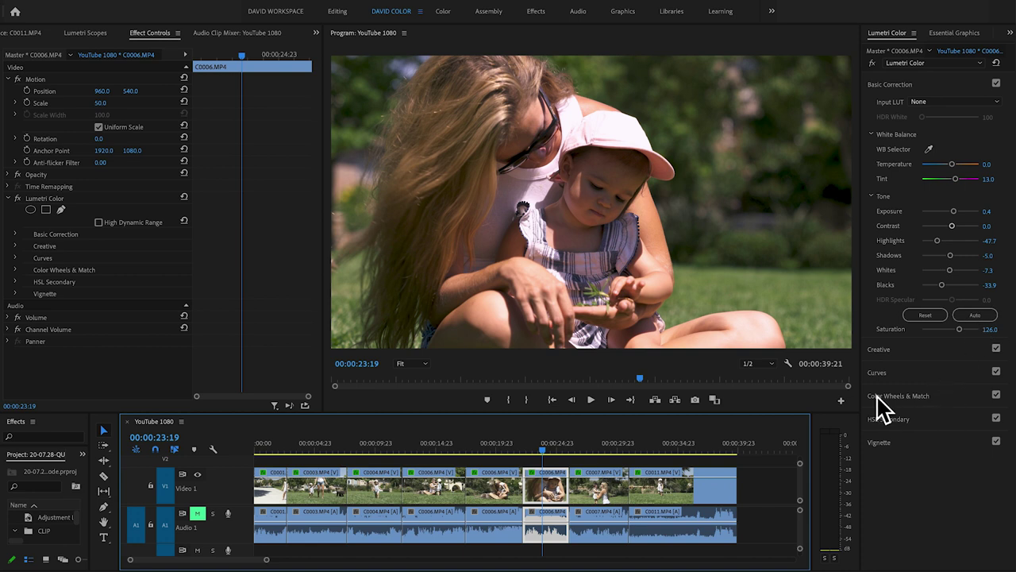
click(946, 397)
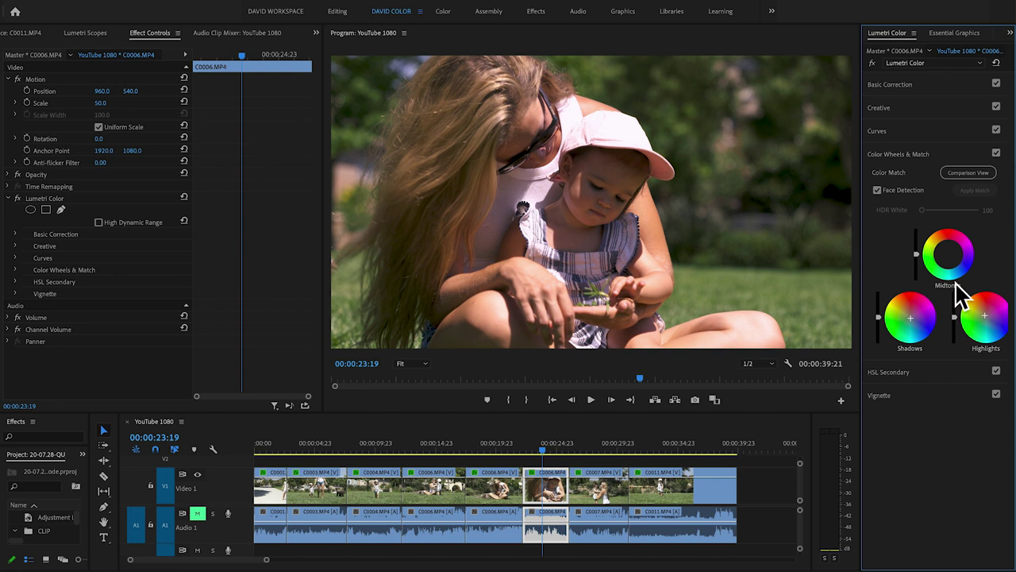
Turn on side-by-side Comparison View with the wide dog shot as reference frame
click(964, 173)
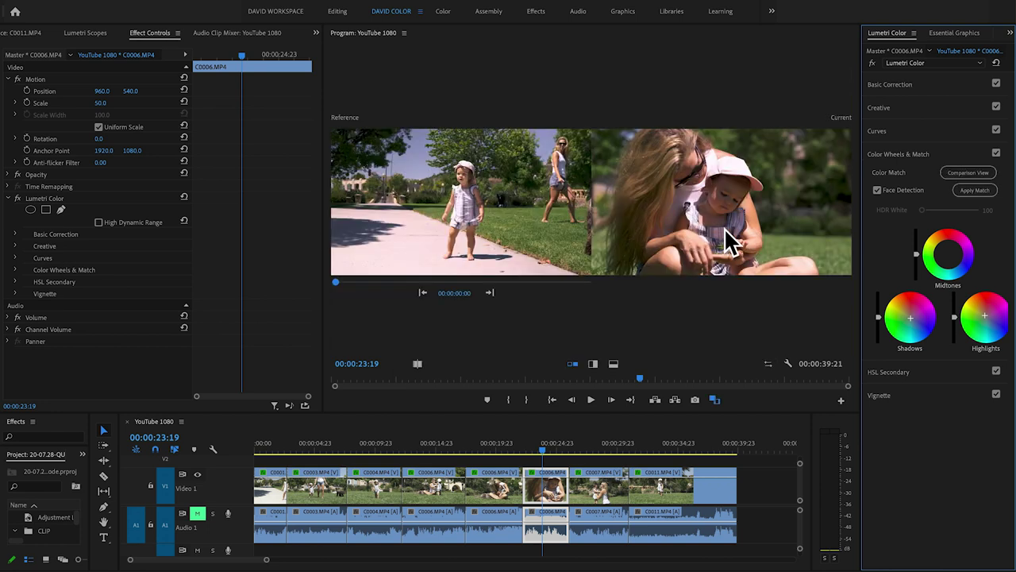
drag(323, 219, 255, 222)
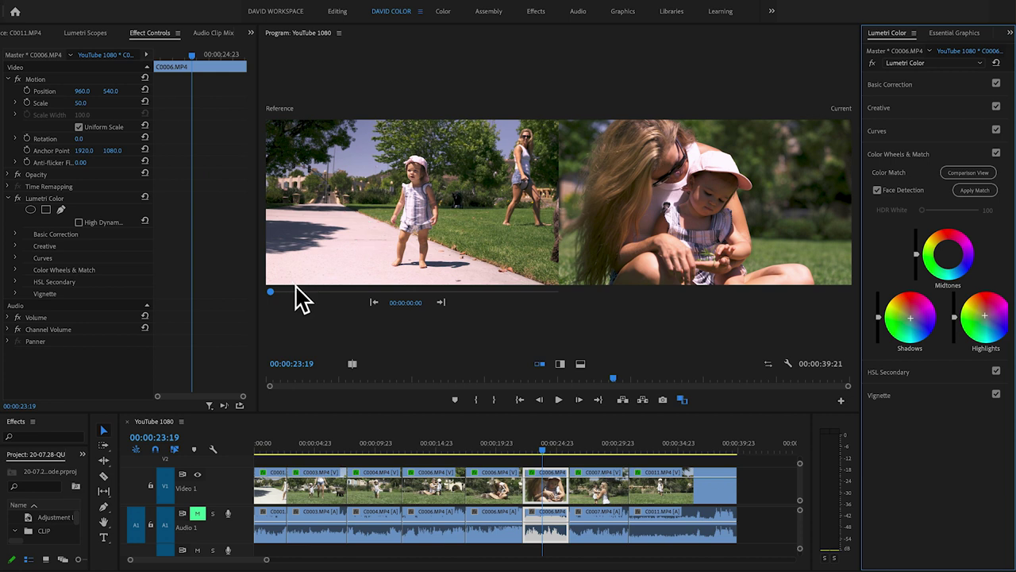
click(271, 292)
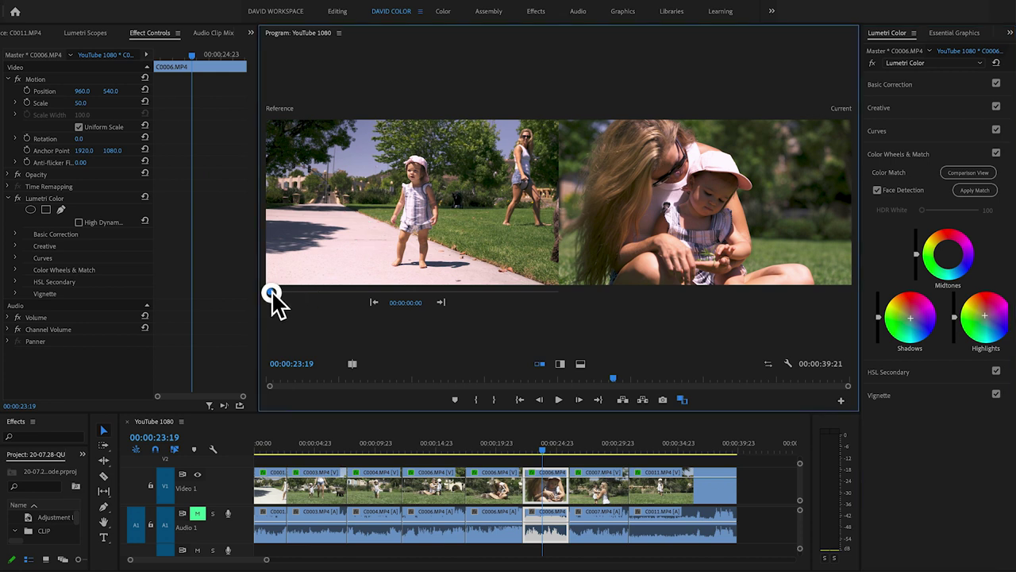
drag(272, 292, 421, 296)
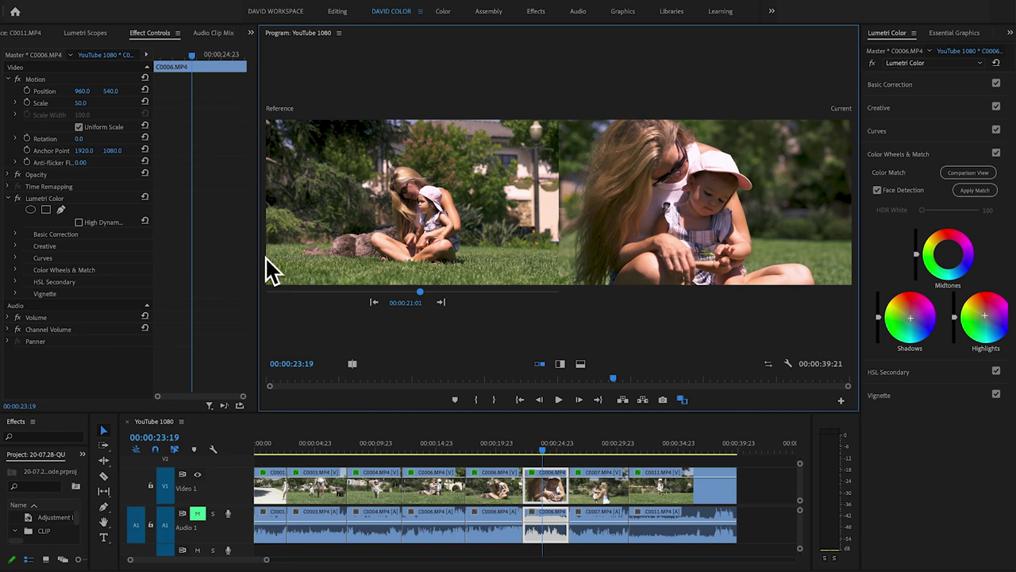
Widen the Program monitor further and make clip C0011 the current frame
drag(260, 258, 227, 255)
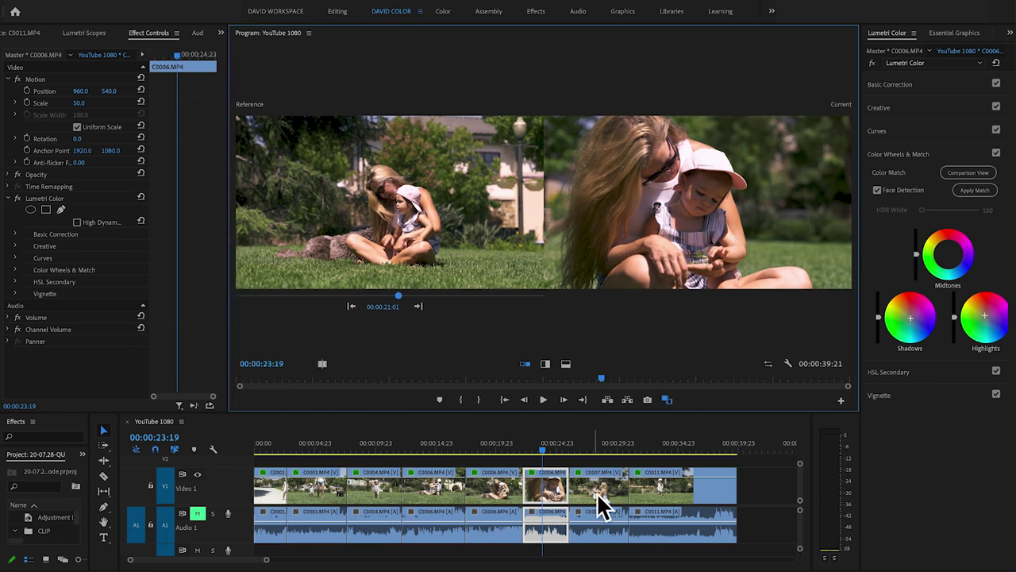
click(601, 449)
click(667, 450)
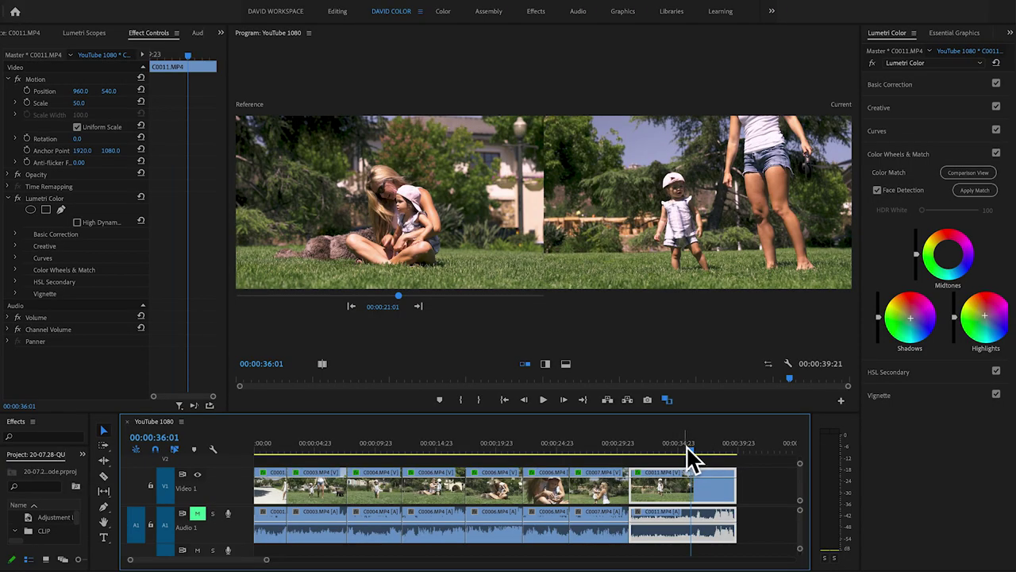
Set C0011's Basic Correction Saturation to 134.7, then return to the C0006 close-up
drag(692, 451, 695, 451)
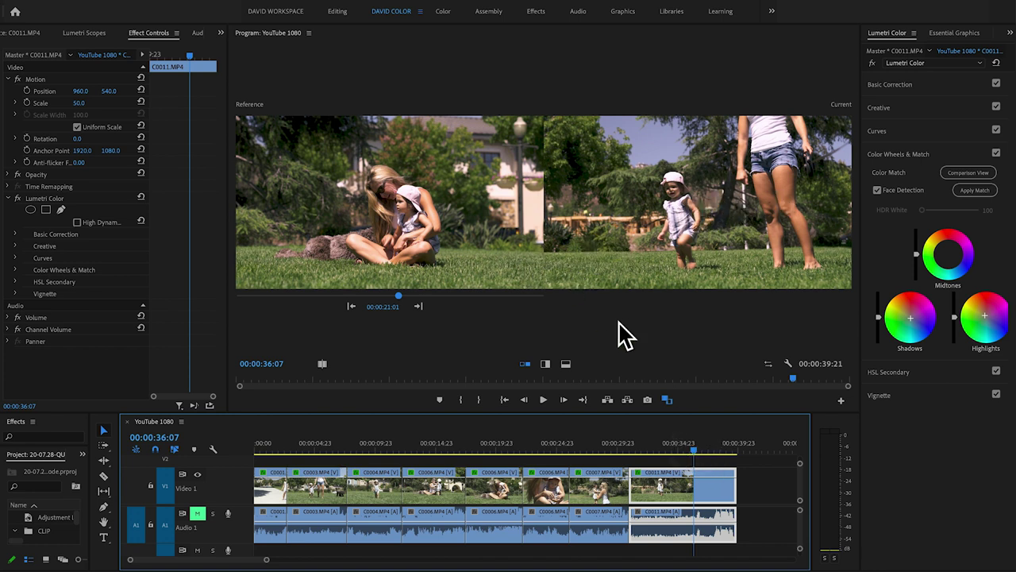
click(965, 84)
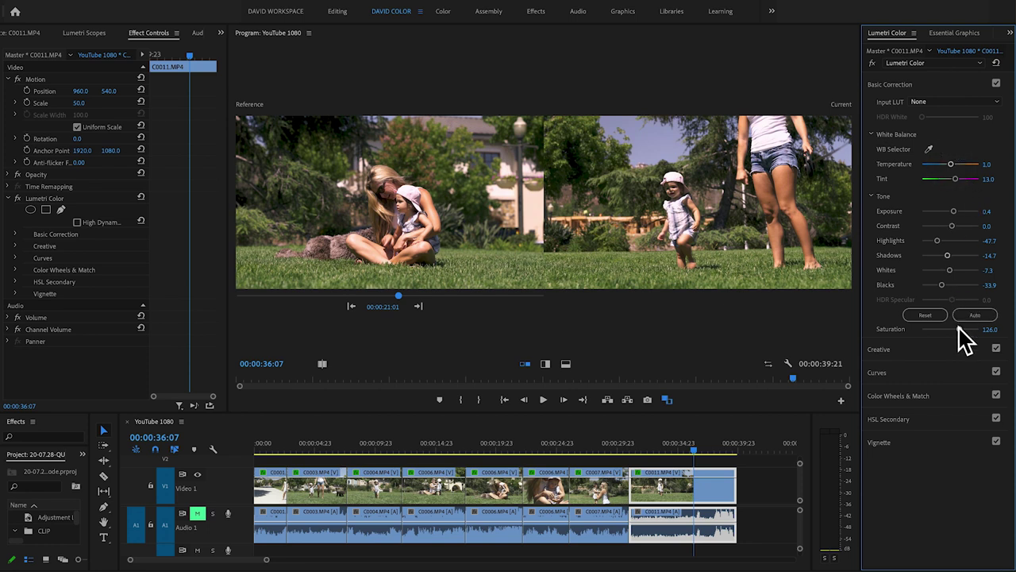
drag(958, 328, 961, 330)
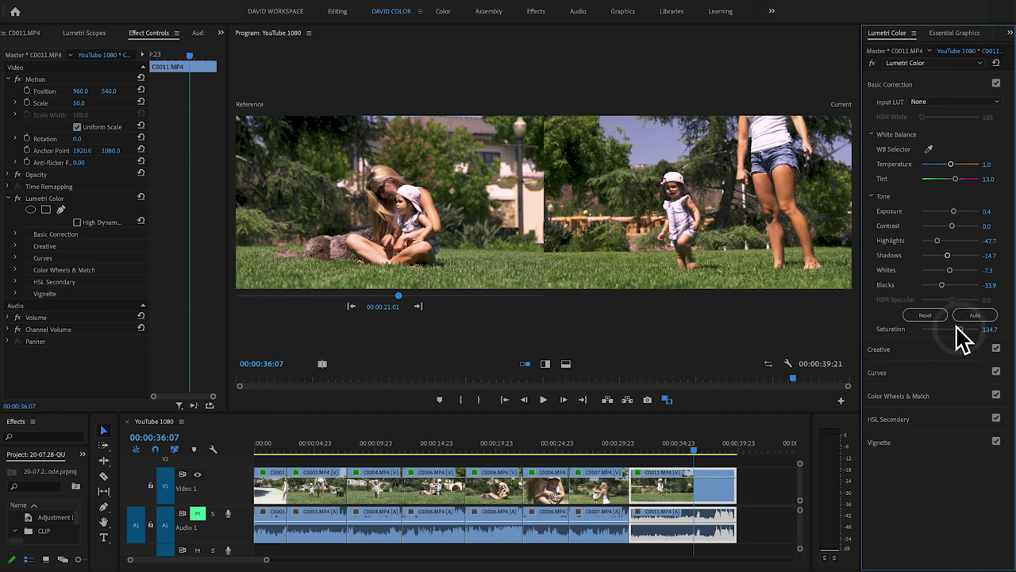
click(541, 449)
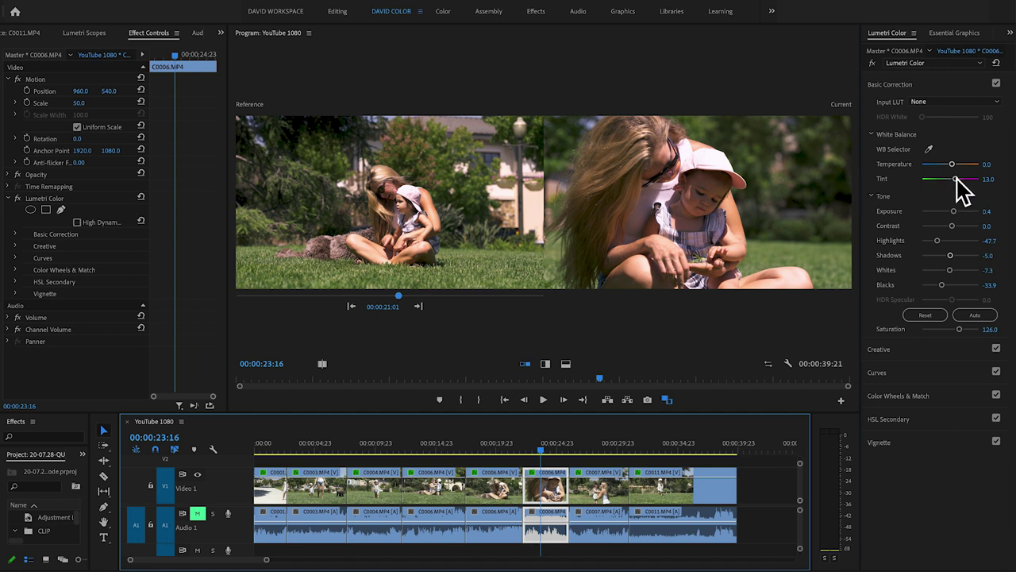
Lower C0006's White Balance Tint from 13.0 to 10.9
drag(955, 178, 957, 181)
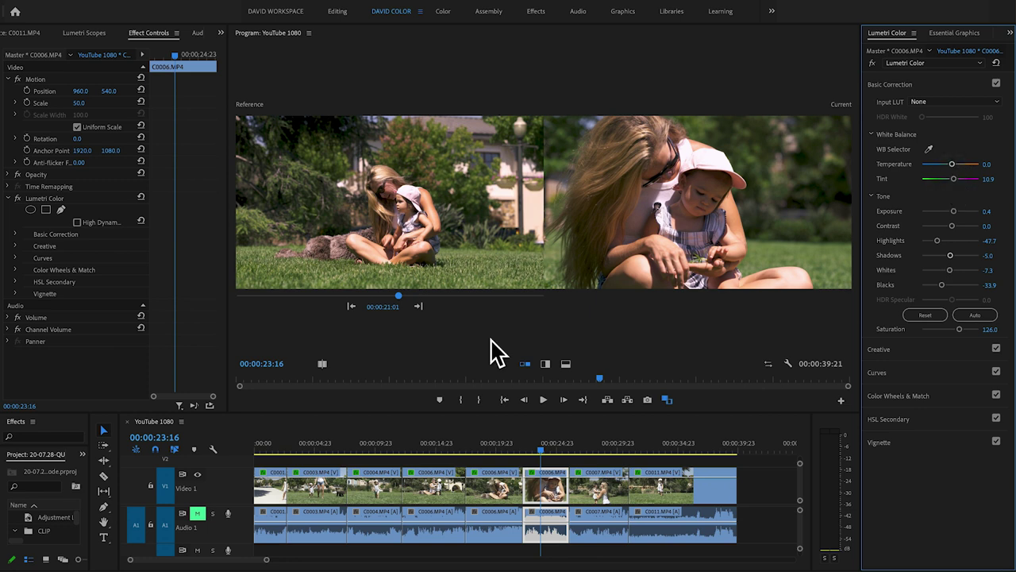
Compare reference and current in vertical then horizontal split, then expand Color Wheels & Match
click(545, 364)
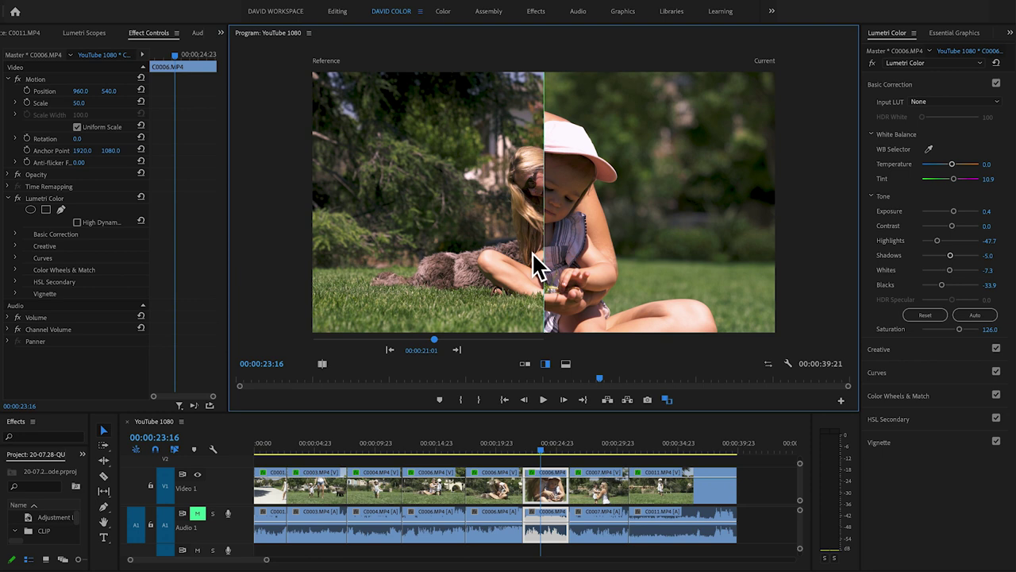
mouse_move(545, 252)
mouse_down()
mouse_move(453, 256)
mouse_move(651, 259)
mouse_move(481, 261)
mouse_move(608, 264)
mouse_move(563, 254)
mouse_up()
click(565, 363)
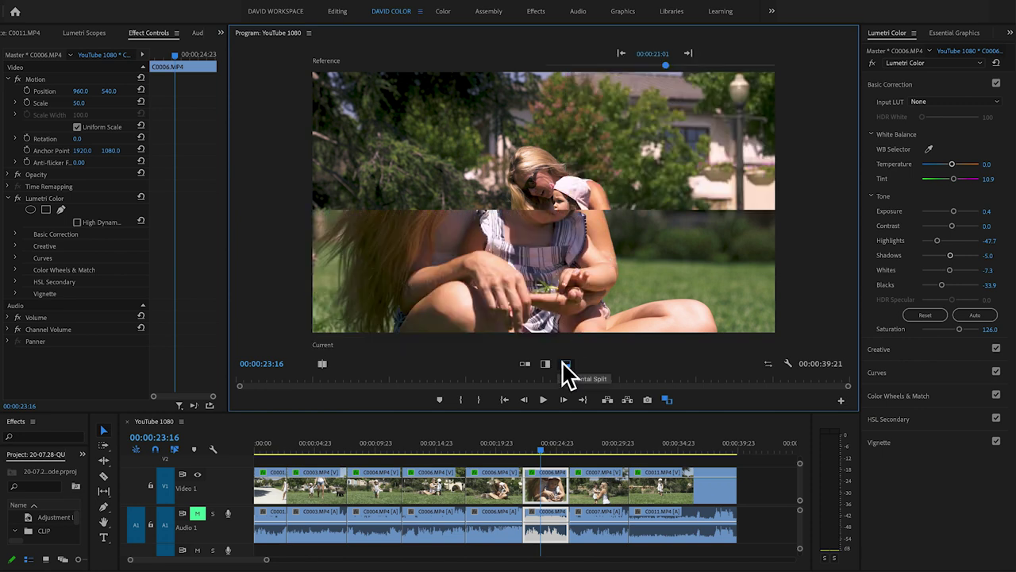
mouse_move(582, 209)
mouse_down()
mouse_move(580, 274)
mouse_move(576, 180)
mouse_move(573, 235)
mouse_move(563, 161)
mouse_move(564, 209)
mouse_up()
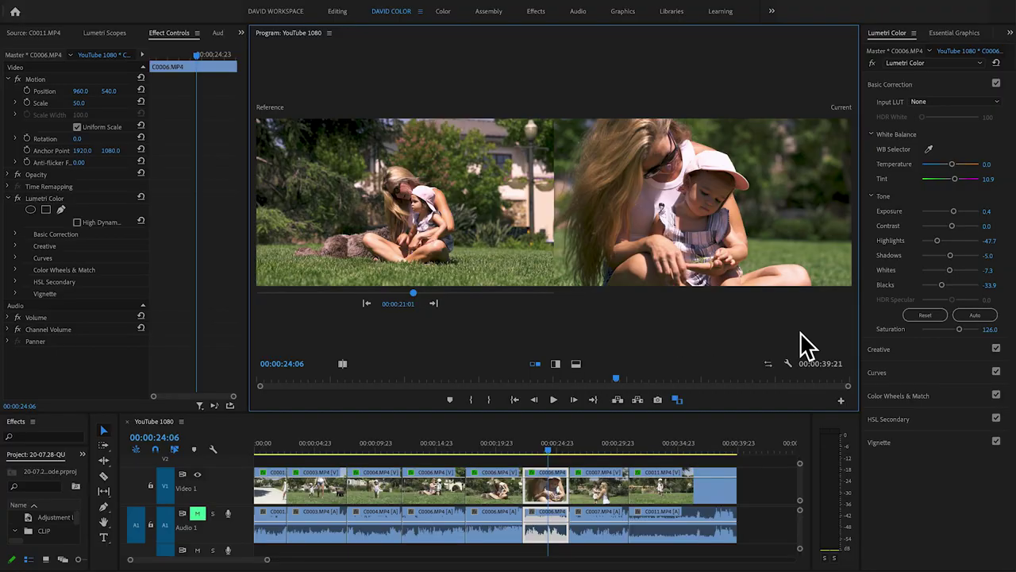
click(913, 395)
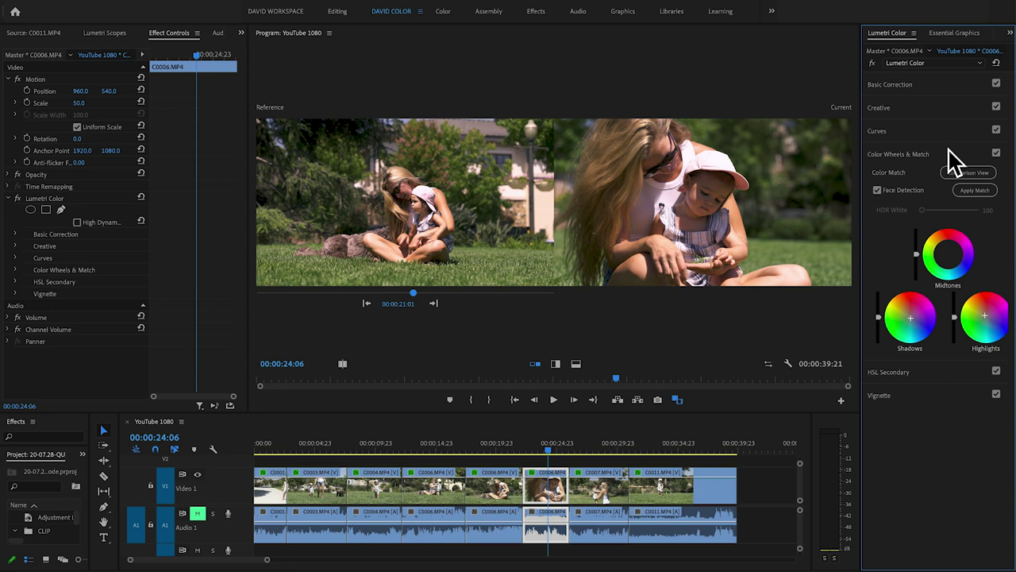